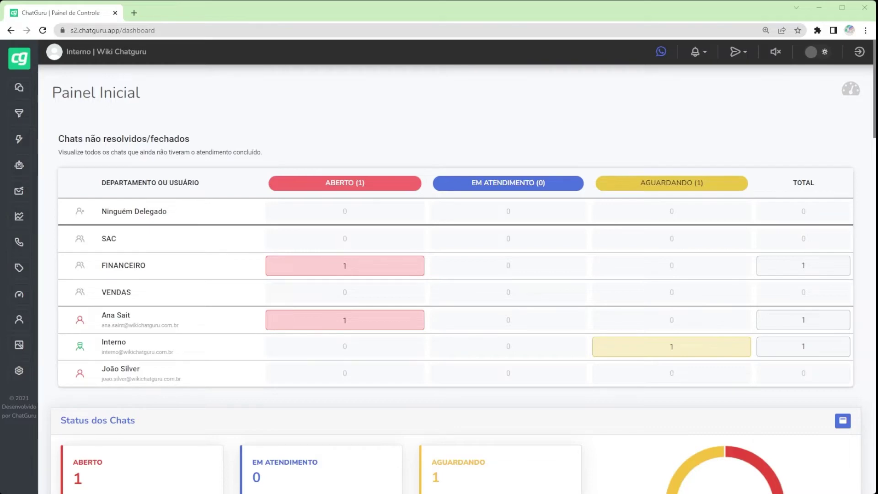
In the chats area, filter the list by FINANCEIRO's open chats, and by the Interno user's waiting chats.
mouse_move(19, 87)
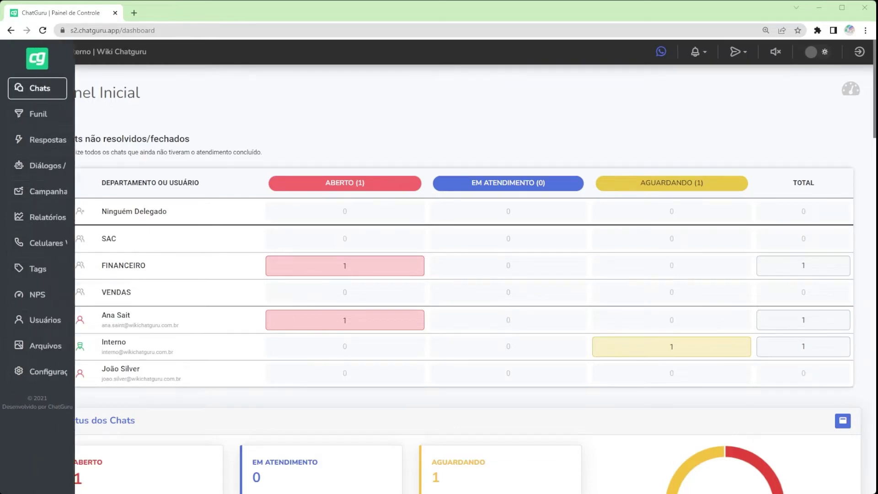
click(78, 91)
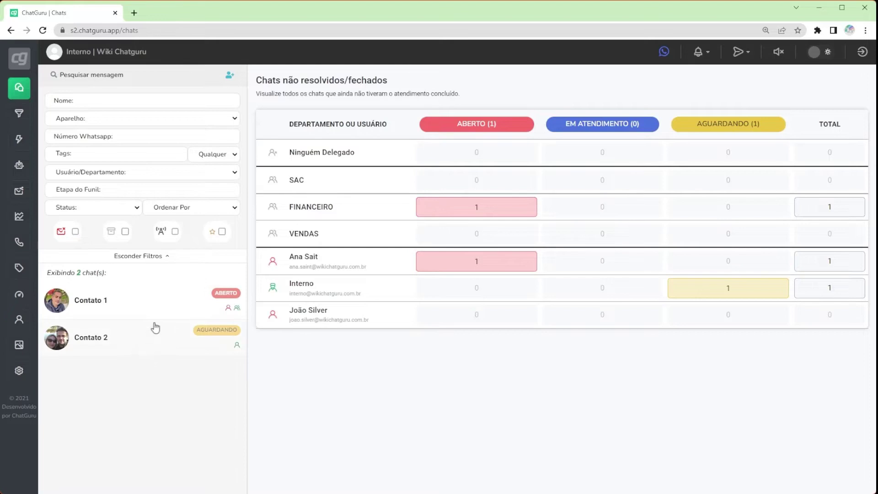
click(473, 208)
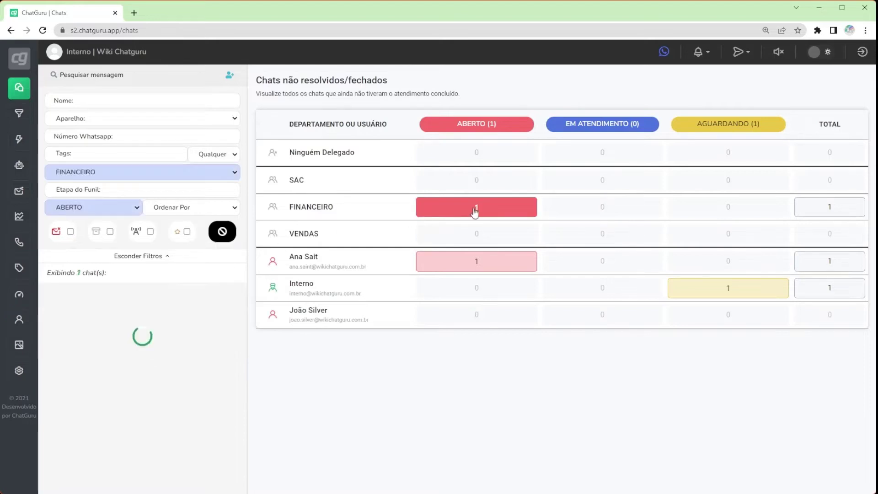
click(716, 291)
Clear the active chat filters and open the Contato 1 conversation.
click(222, 232)
click(157, 307)
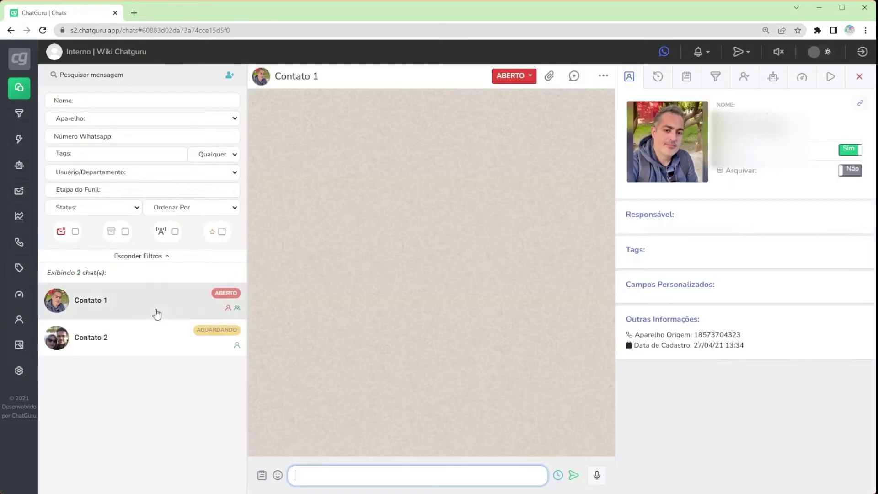
In the Leads funnel, move the Contato 2 card from the Negociando stage to Faturamento.
mouse_move(26, 118)
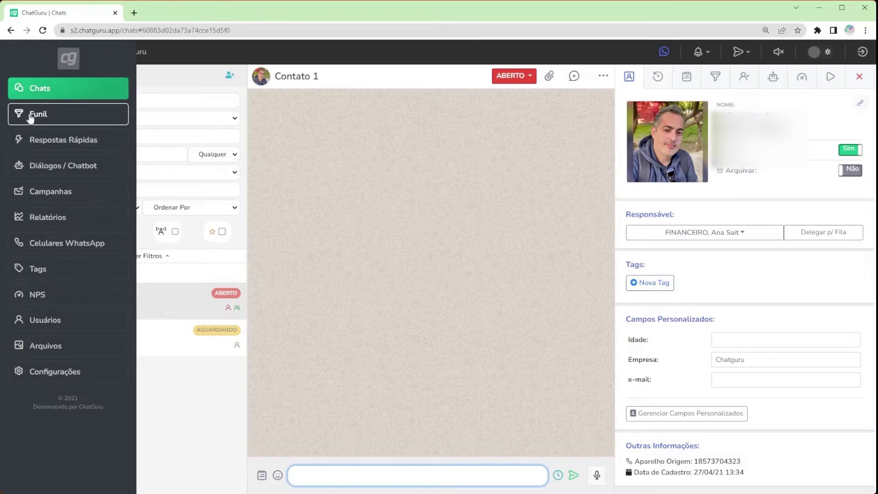
click(31, 115)
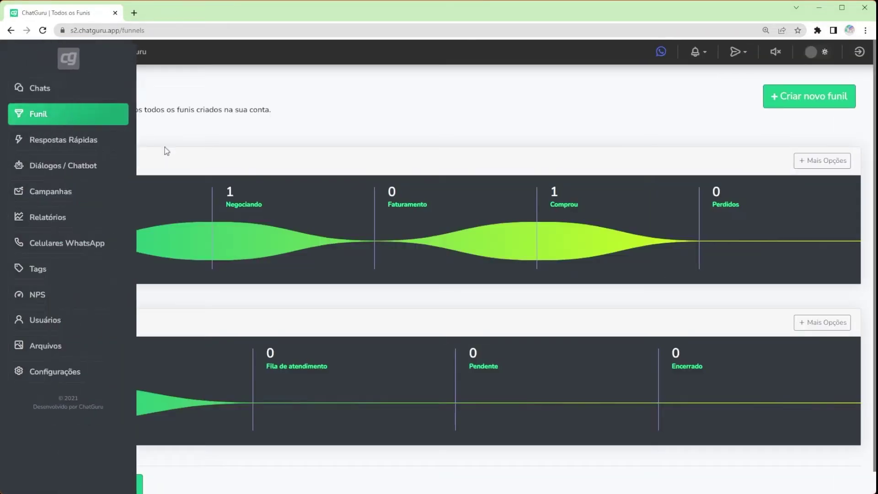
click(80, 167)
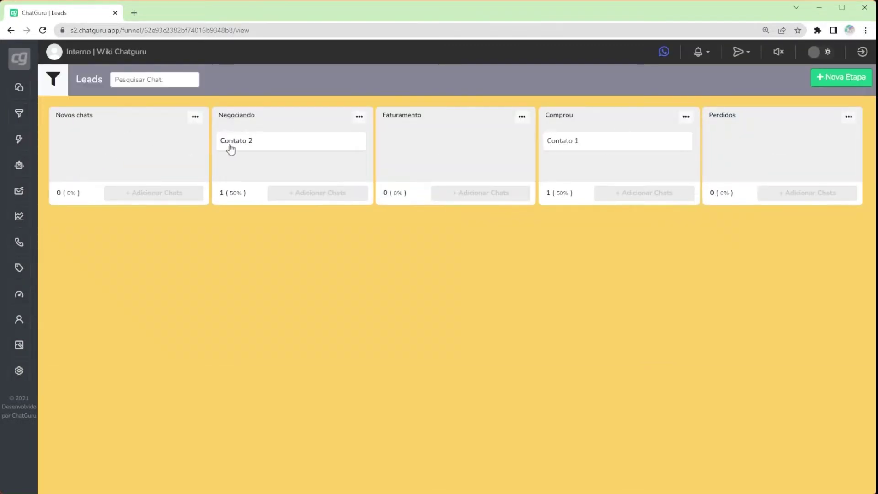
drag(247, 145, 418, 143)
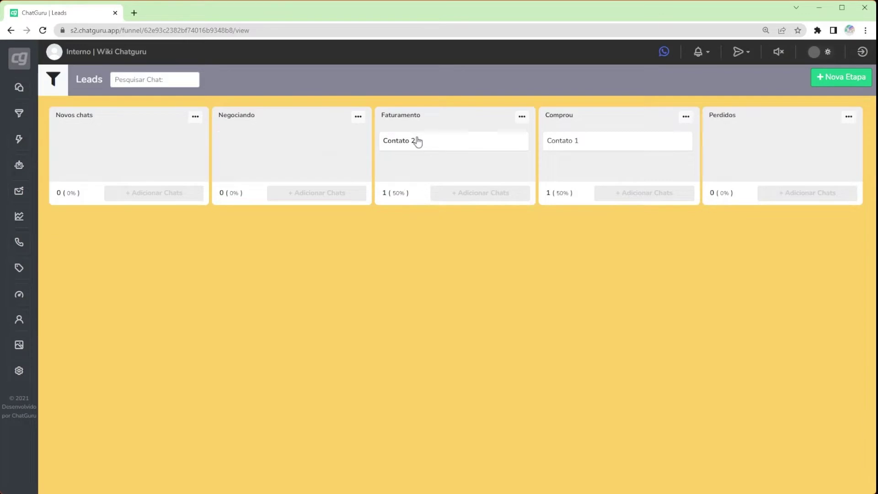
Create and save a quick reply with the shortcut "encerrar" and the text "Obrigado pelo contato!" followed by a grinning emoji.
mouse_move(39, 143)
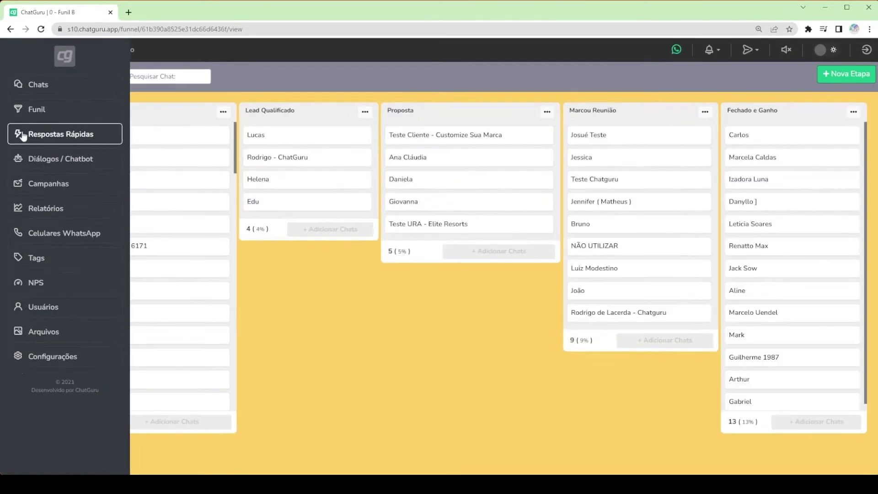
click(23, 135)
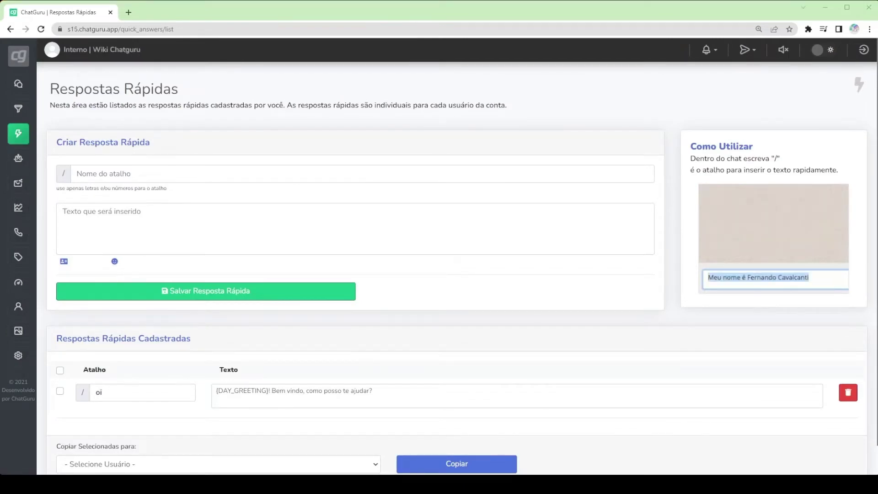
click(182, 177)
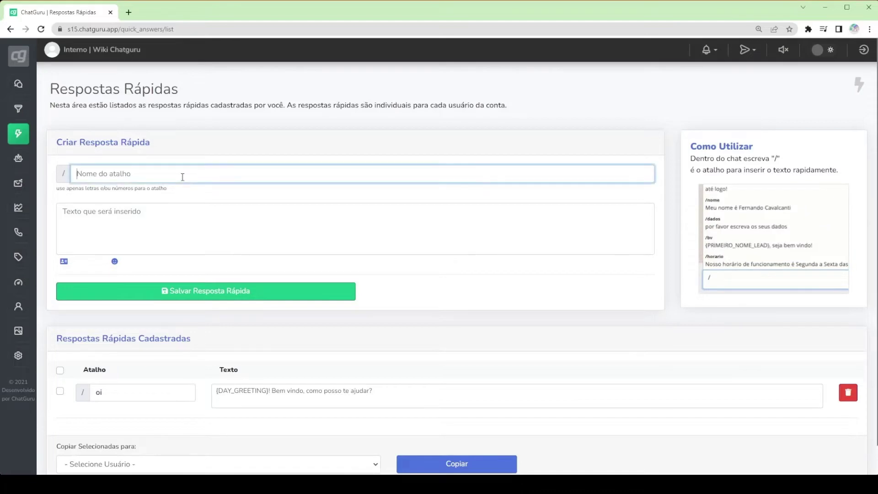
text(encerrar)
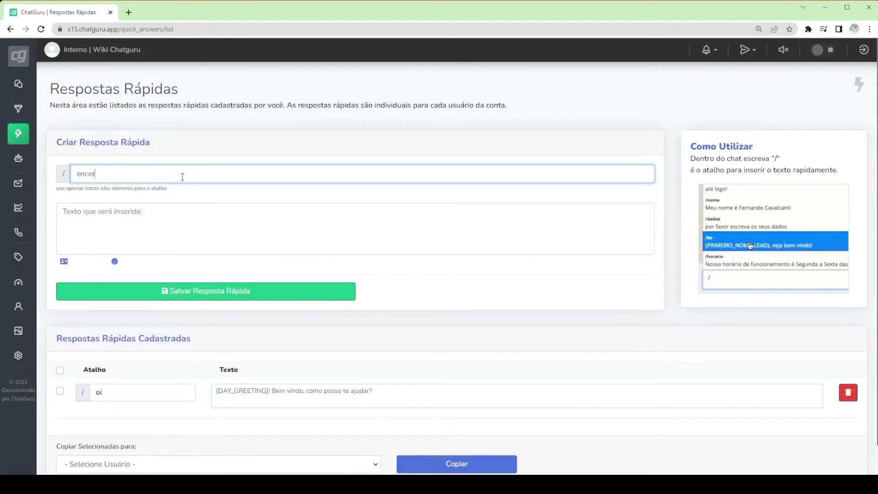
click(150, 229)
text(Obriga)
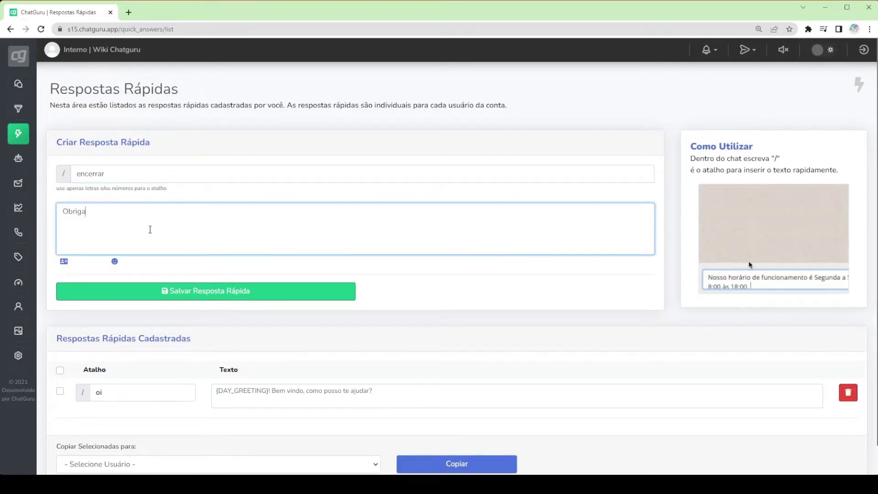
text(do pelo cont)
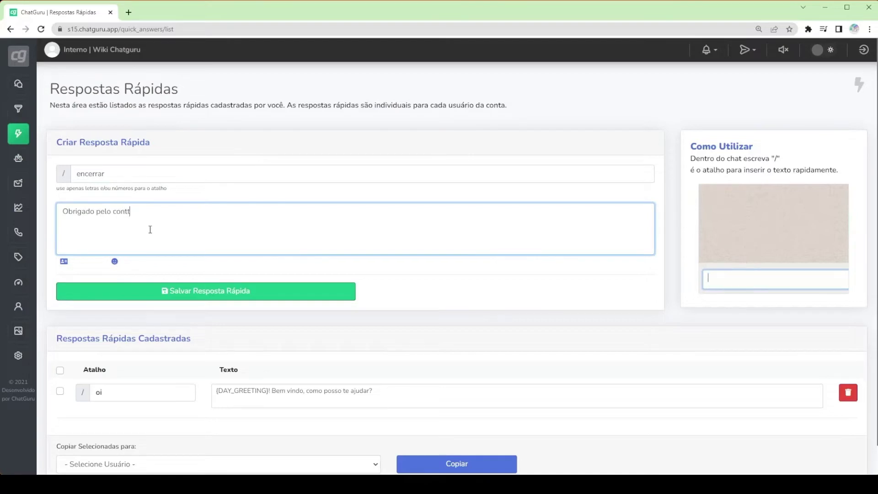
text(ato!)
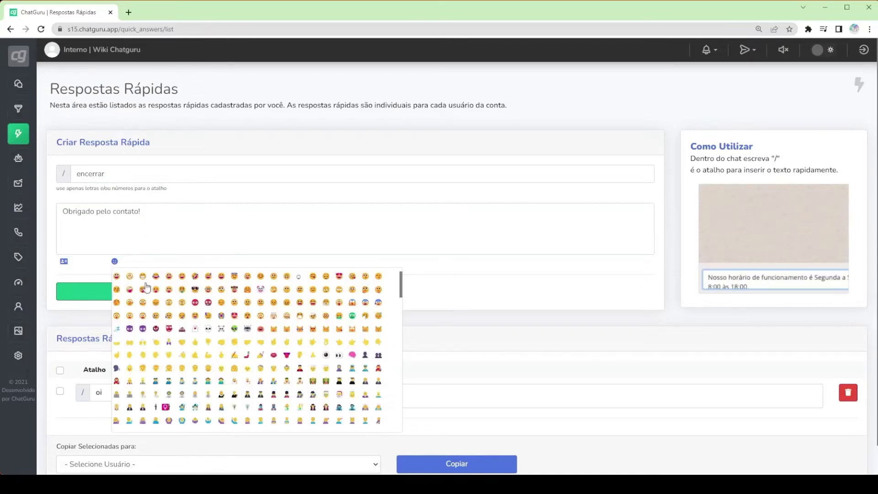
click(145, 287)
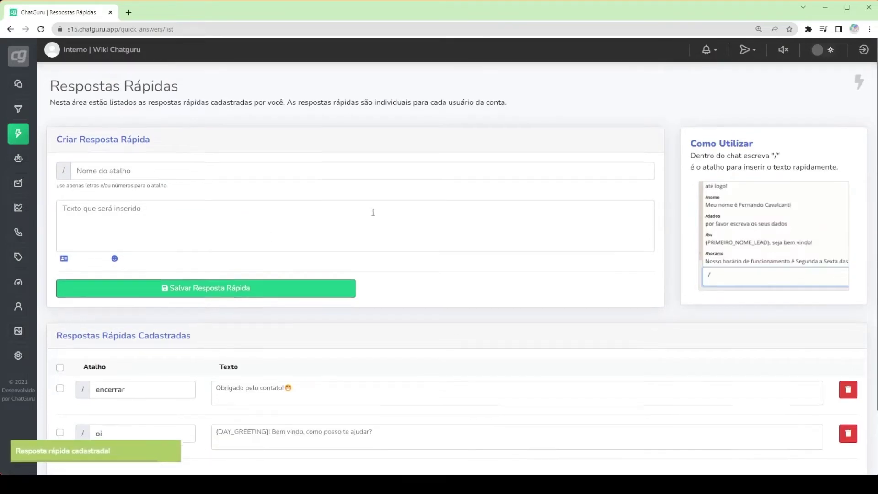
scroll(373, 212, down, 2)
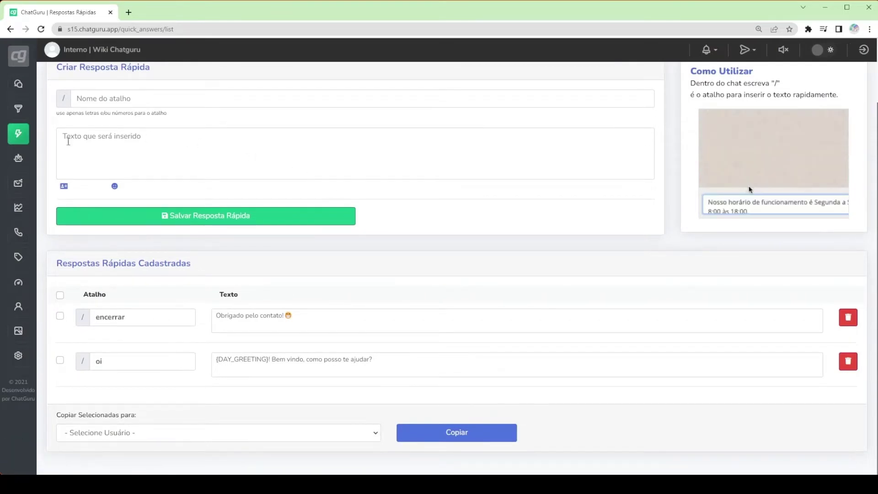
In the "2- Financeiro" chatbot dialog, set the delegate action to assign chats to the first listed user.
click(26, 161)
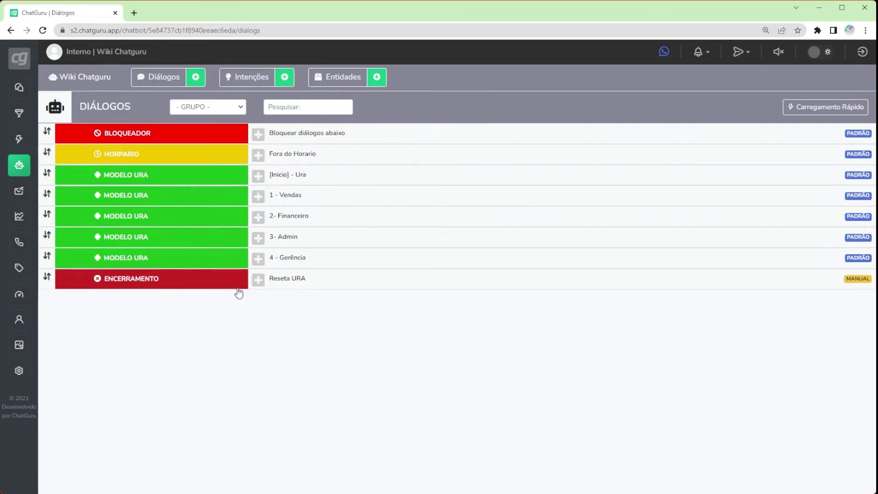
click(259, 217)
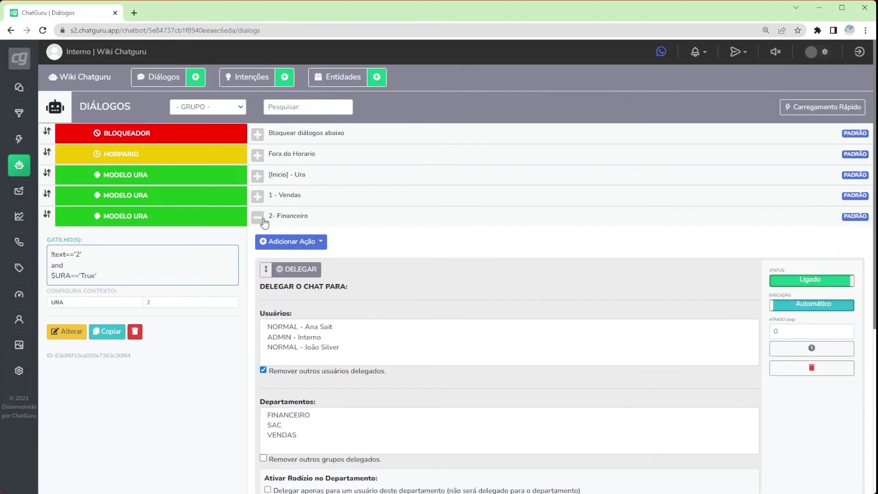
scroll(264, 223, down, 2)
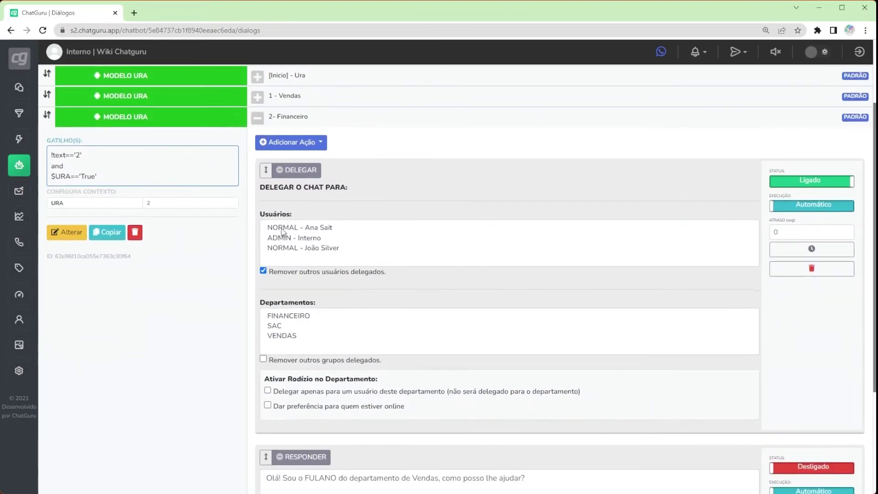
click(325, 231)
Reword the dialog's reply to introduce the delegated user by first name as "do departamento Financeiro", and switch the reply action to Ligado.
scroll(325, 231, down, 3)
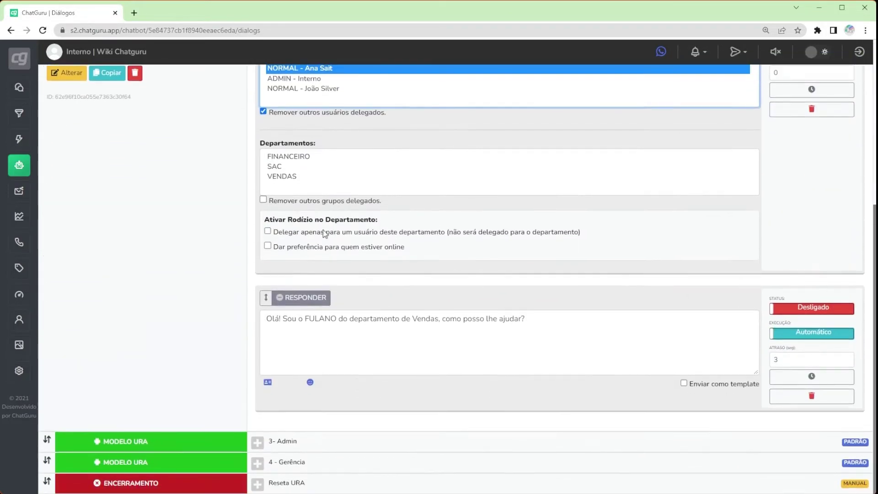
double_click(312, 319)
text(a Ana)
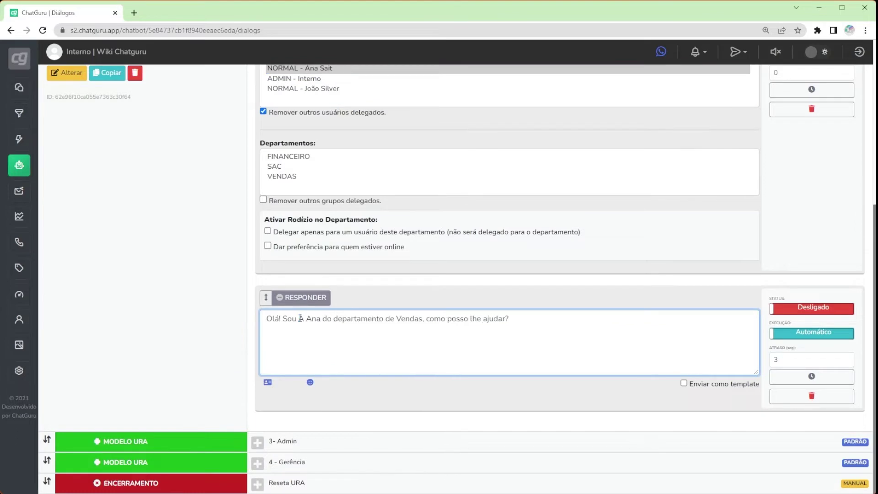
double_click(408, 318)
text(Financeiro)
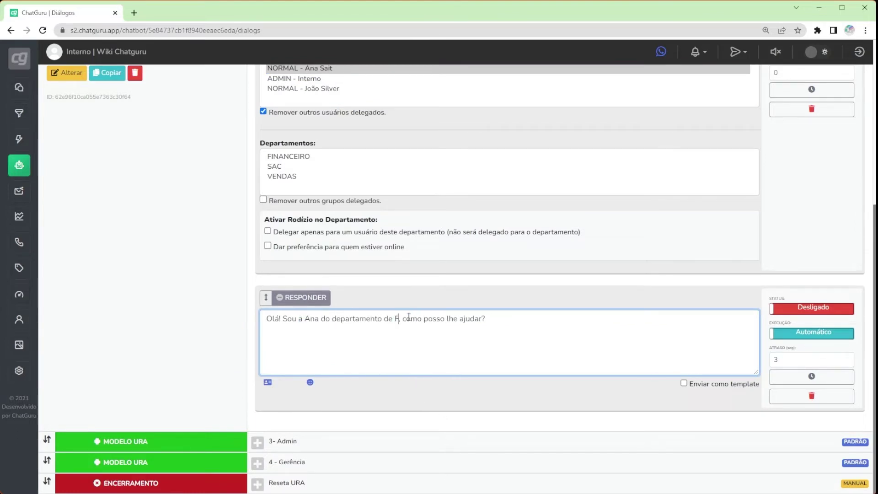
key(ctrl+Left)
key(BackSpace)
key(BackSpace)
key(BackSpace)
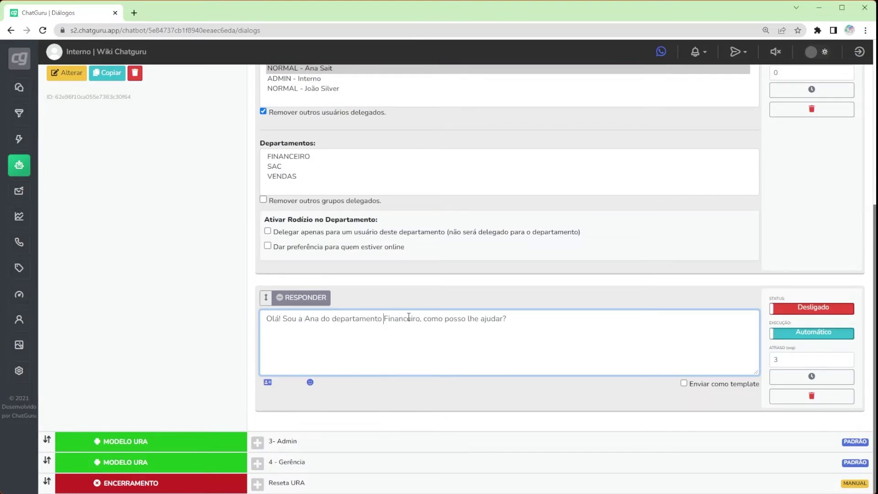
click(770, 308)
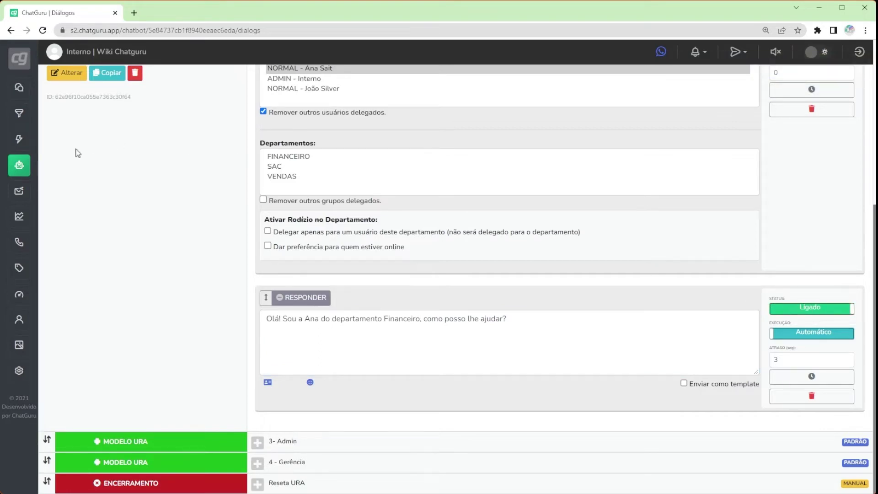
View the campaigns list and open the Relatórios Gráficos page.
click(87, 191)
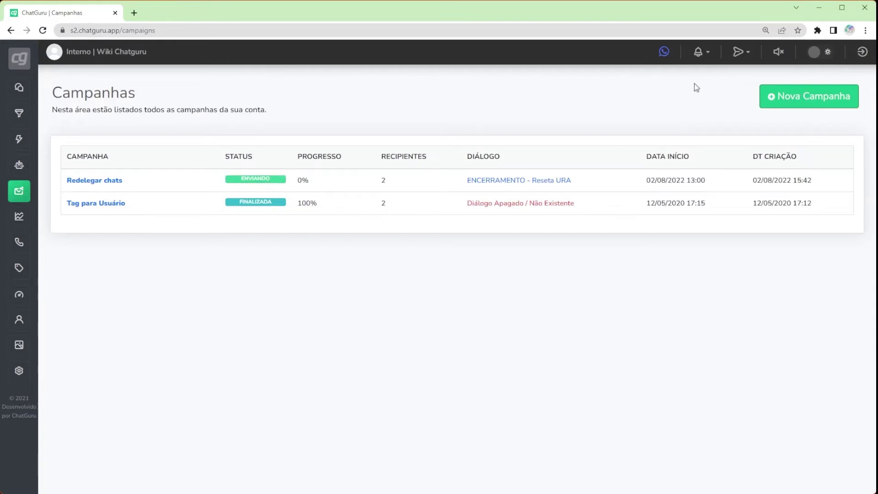
mouse_move(26, 220)
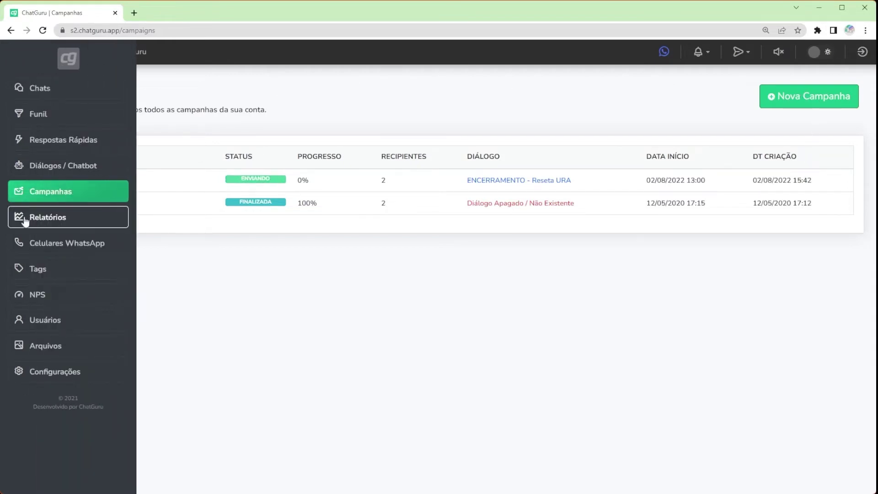
click(25, 222)
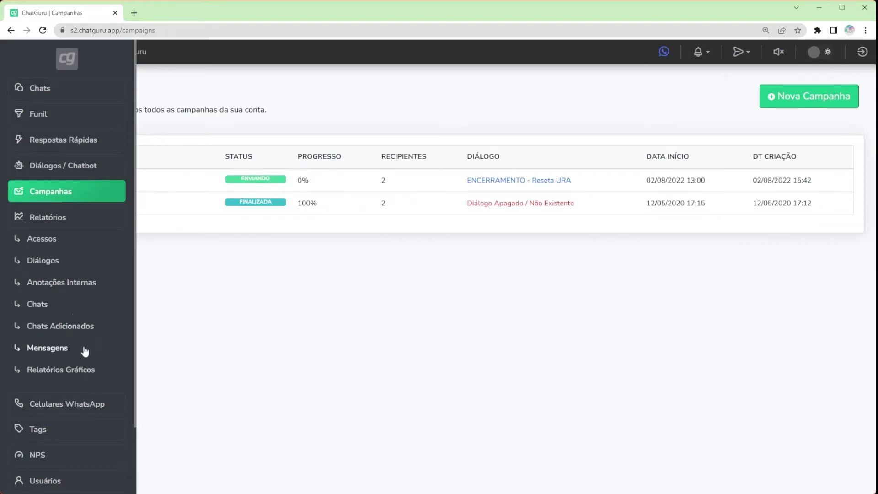
click(108, 376)
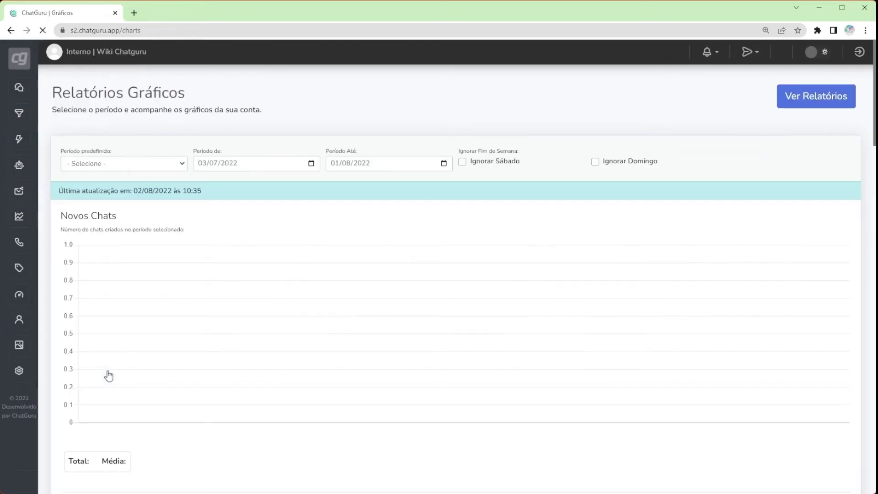
Exclude both Saturdays and Sundays from the graphical reports.
scroll(439, 274, down, 1)
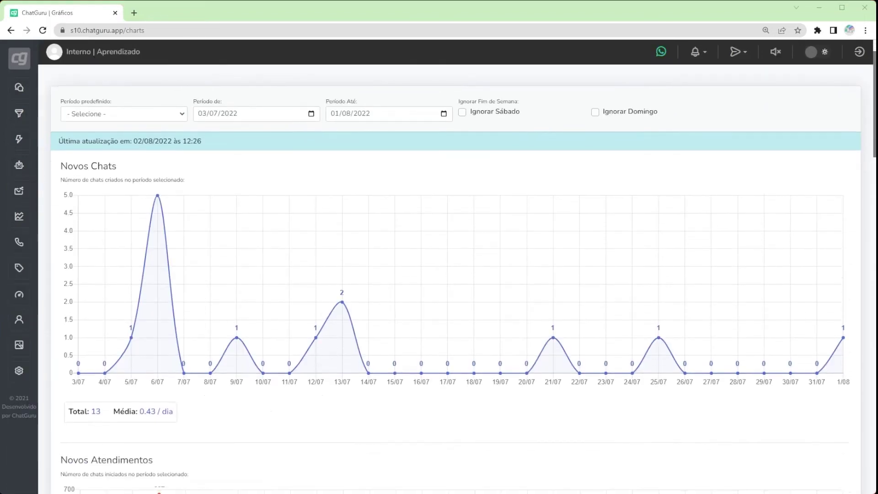
click(462, 112)
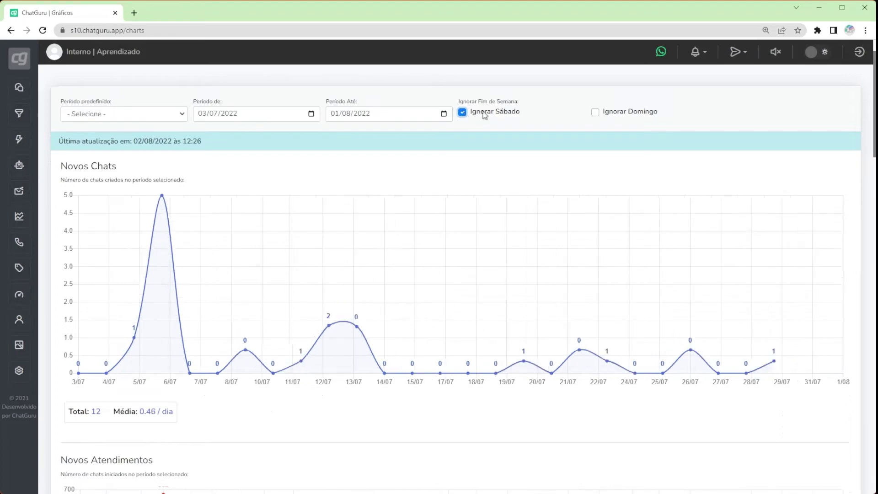
click(595, 112)
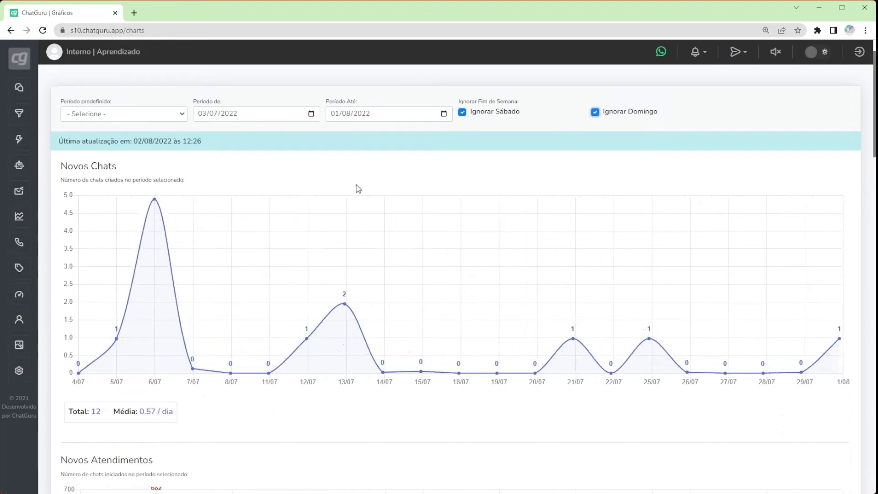
Hide the received messages series in the Mensagens Enviadas/Recebidas chart.
scroll(312, 171, down, 1)
scroll(312, 167, down, 8)
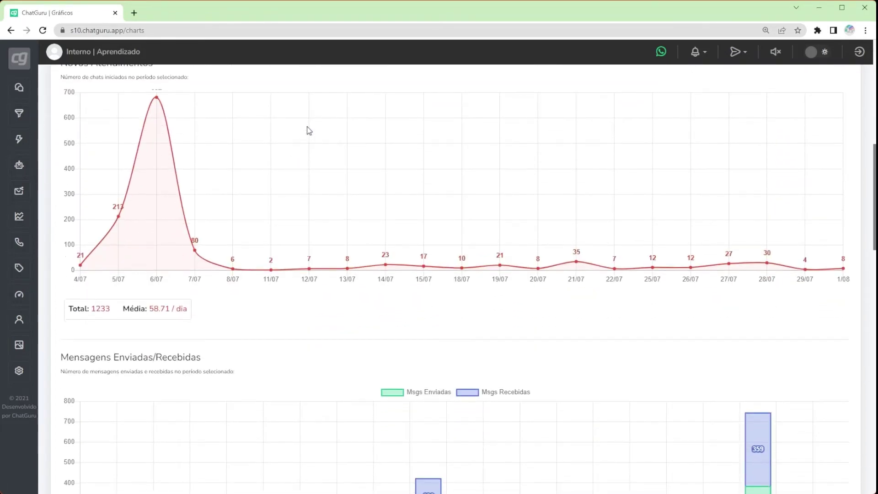
scroll(307, 129, down, 2)
scroll(308, 130, down, 2)
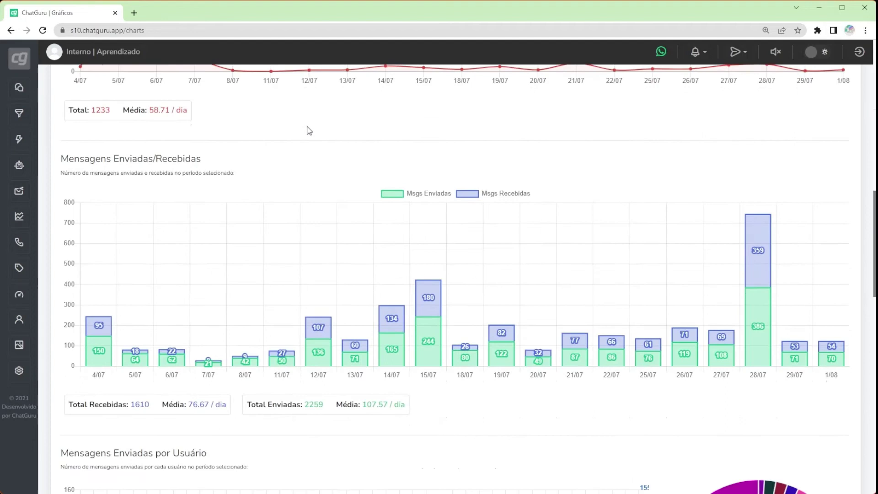
click(472, 196)
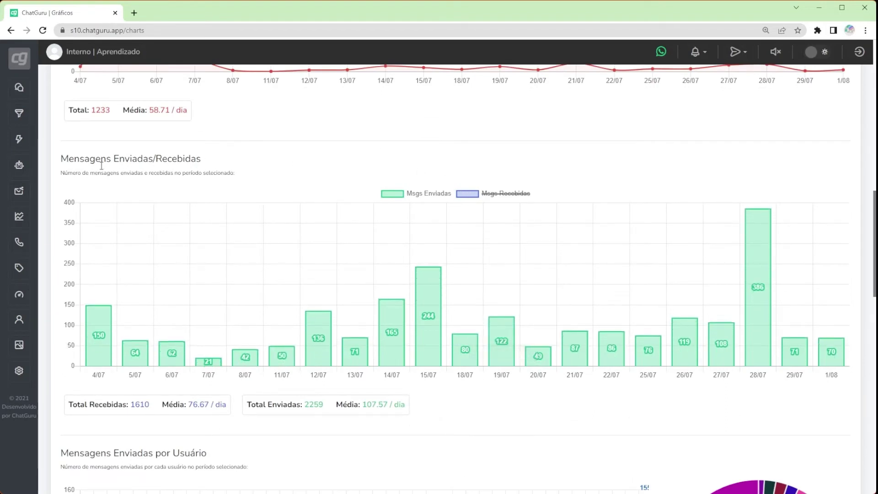
Create a tag named "Leads Site" and recolour it with a black background and light blue text.
mouse_move(18, 192)
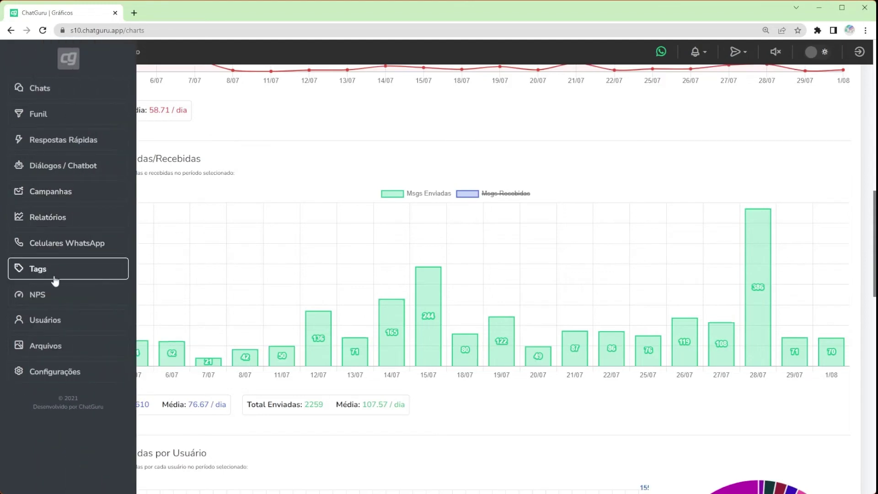
click(55, 280)
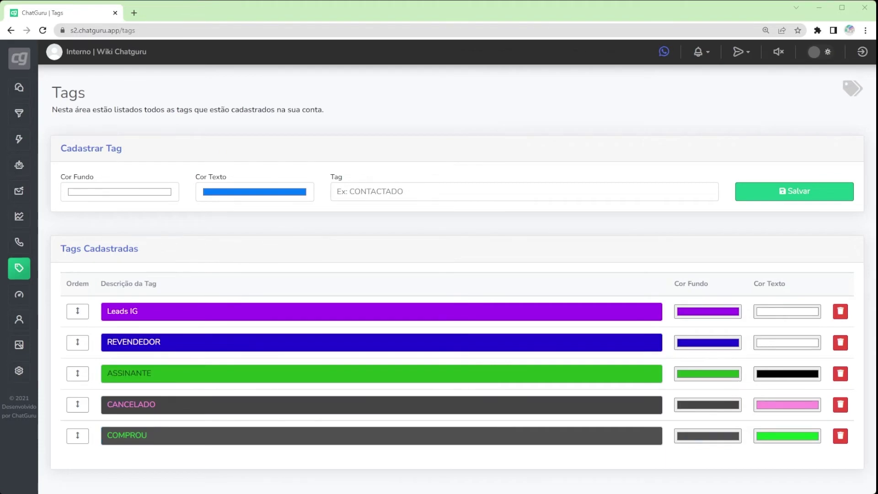
click(389, 193)
text(Leads Site)
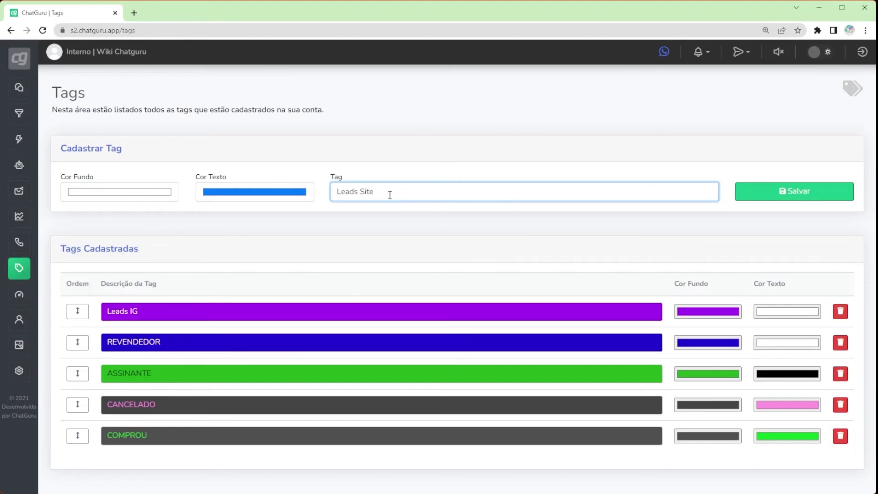
click(805, 194)
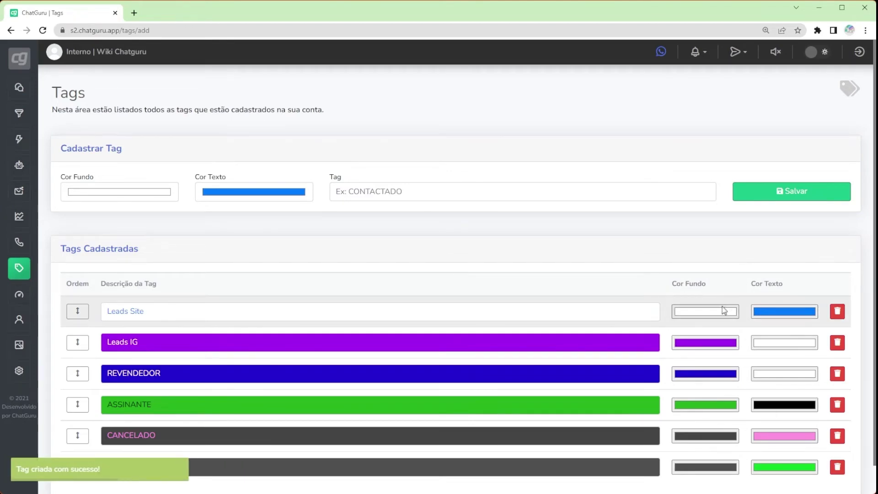
click(689, 390)
click(786, 320)
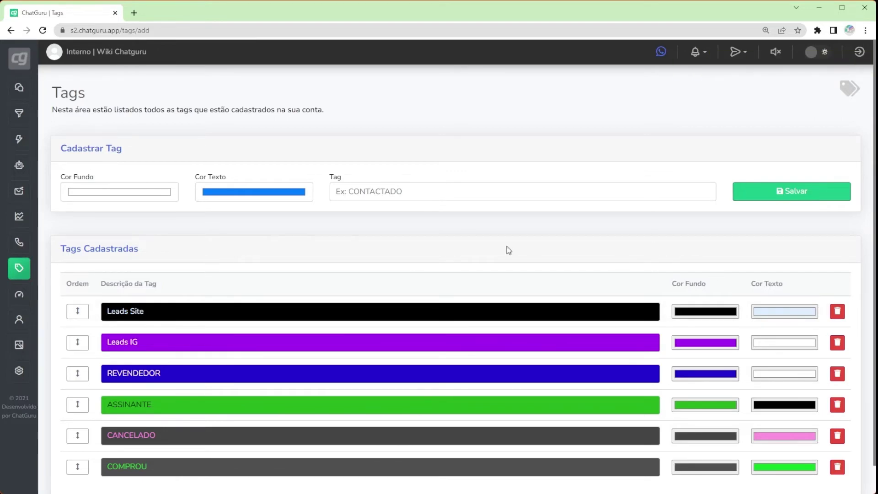
View the NPS satisfaction metrics list and open the registered users list.
mouse_move(19, 279)
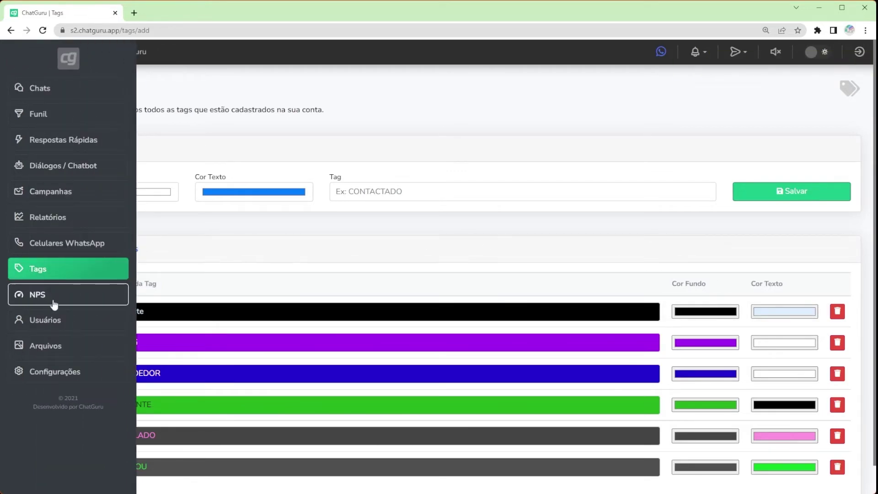
click(53, 301)
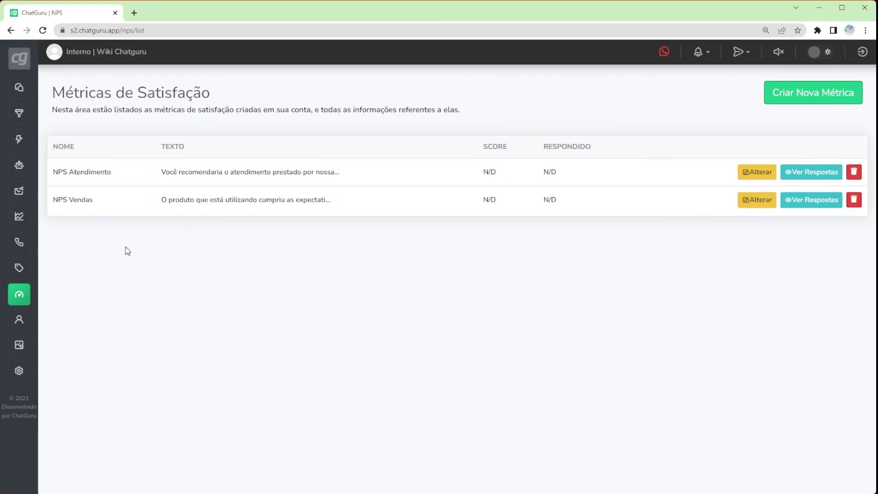
mouse_move(32, 333)
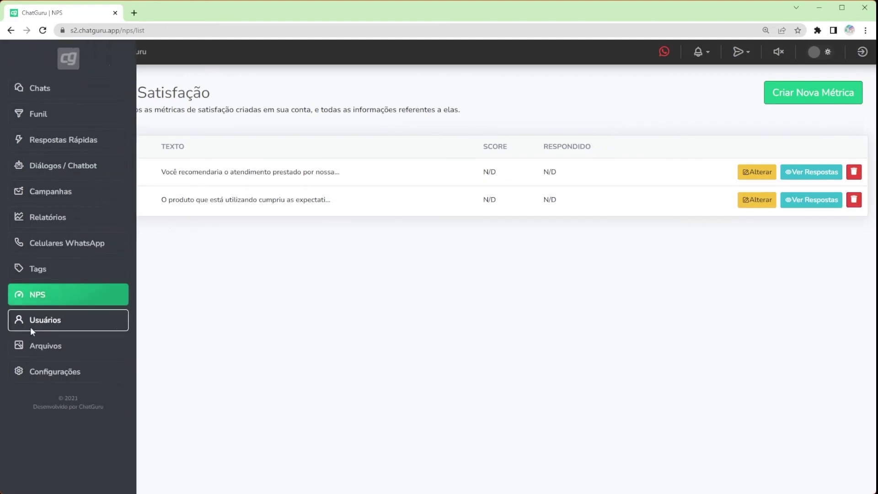
click(80, 333)
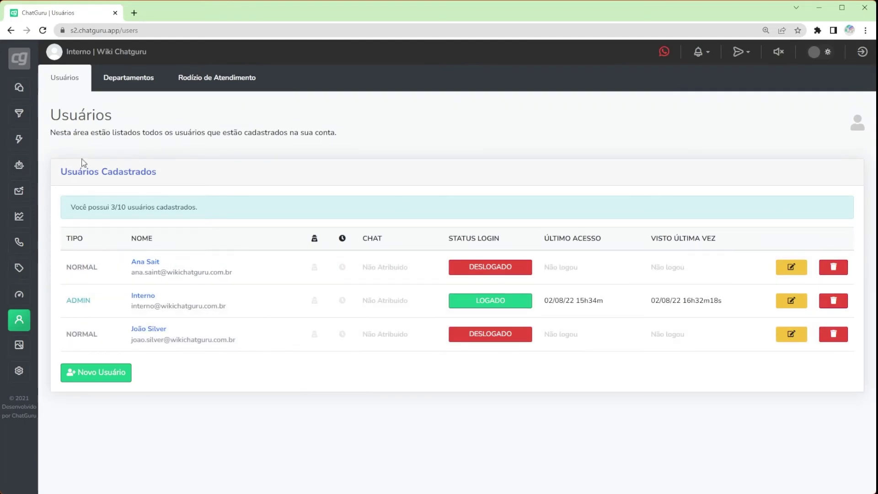
Save the FINANCEIRO department after reviewing its permissions, and view the Rodízio de Atendimento setup.
click(130, 84)
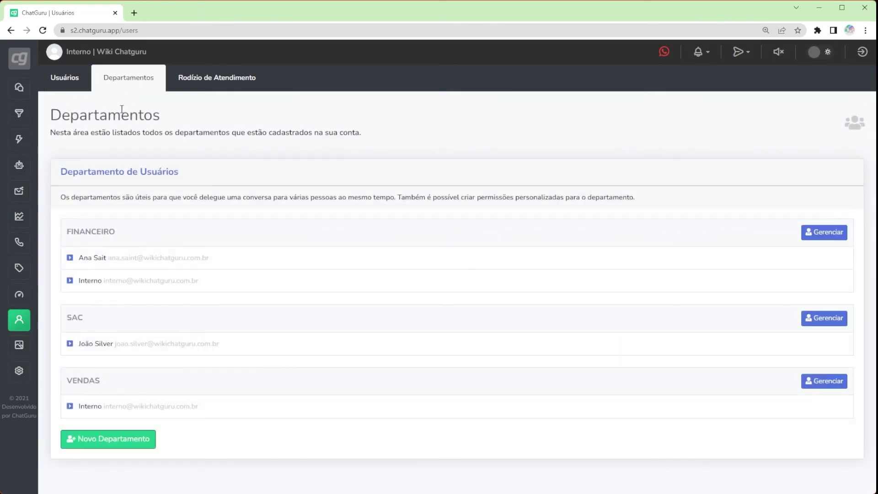
click(105, 232)
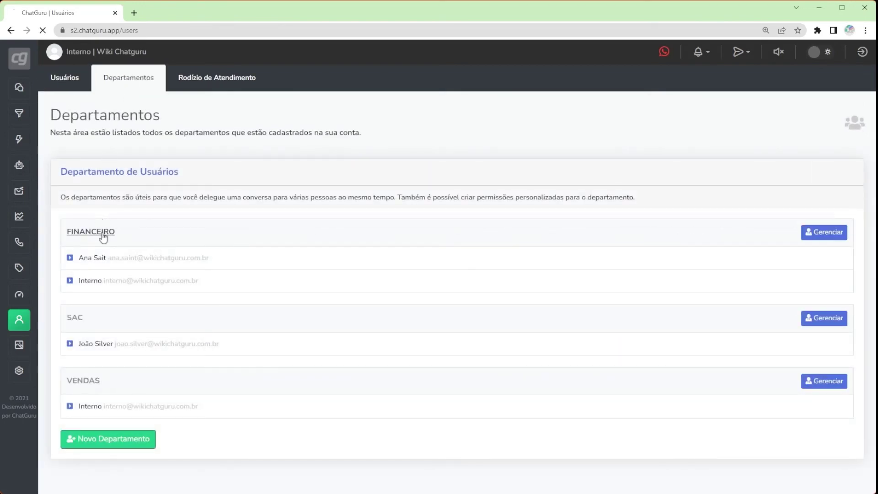
scroll(104, 238, down, 7)
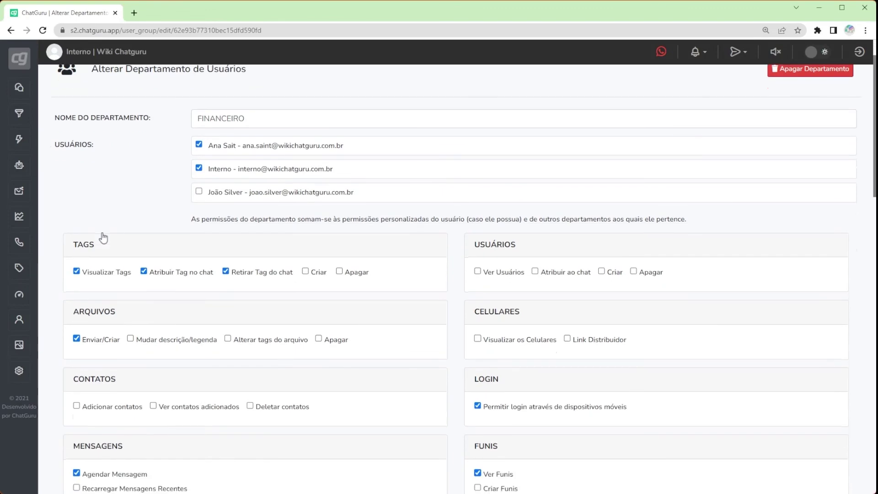
scroll(103, 238, down, 20)
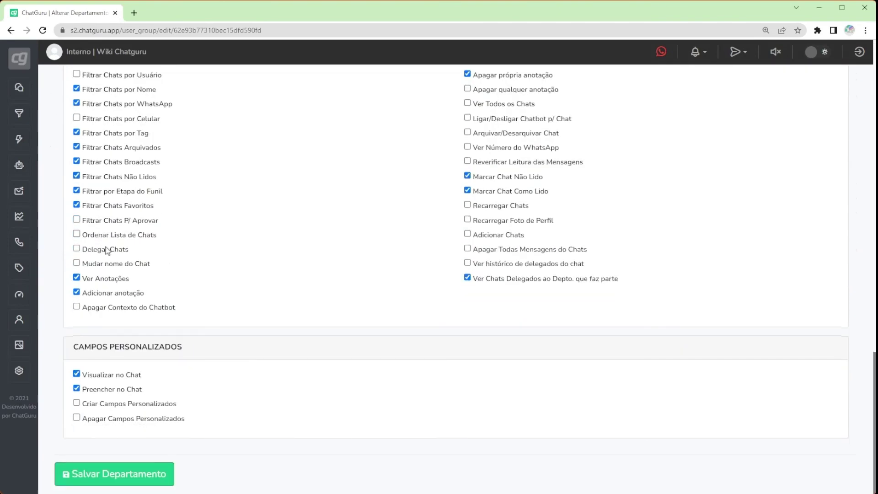
click(159, 479)
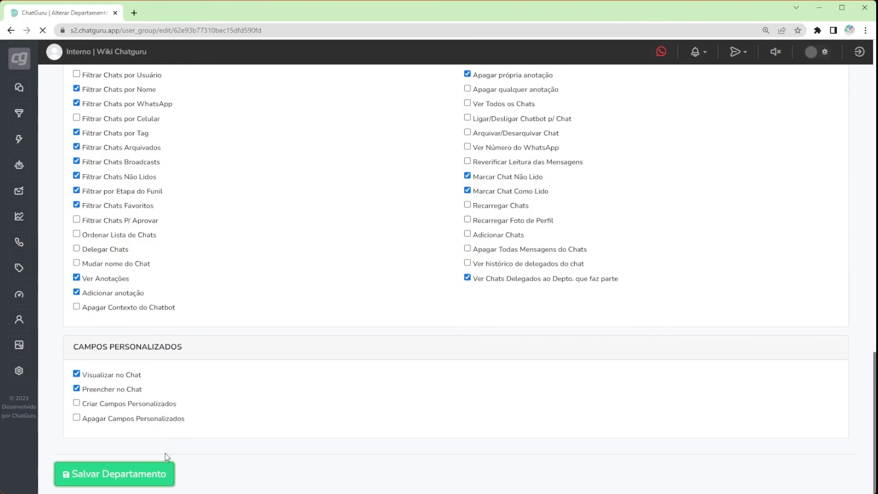
click(219, 80)
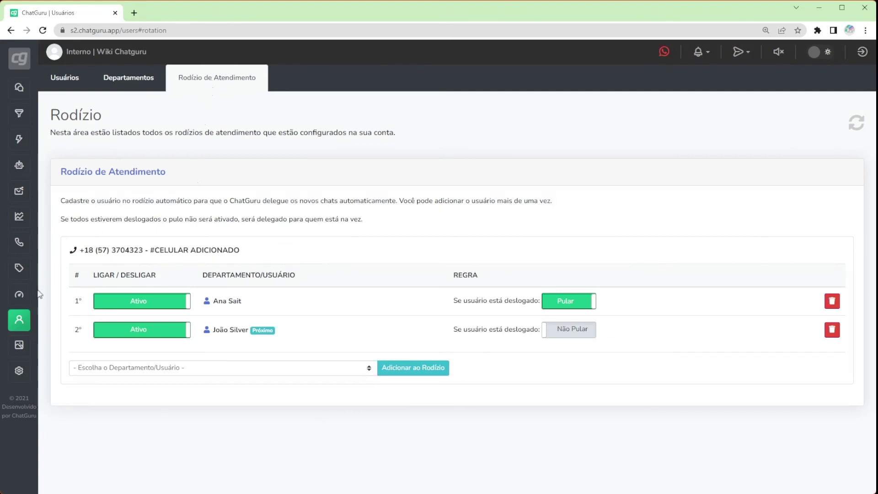
Upload the file Catálogo.pdf to the account's Arquivos area and save it.
mouse_move(33, 356)
click(32, 356)
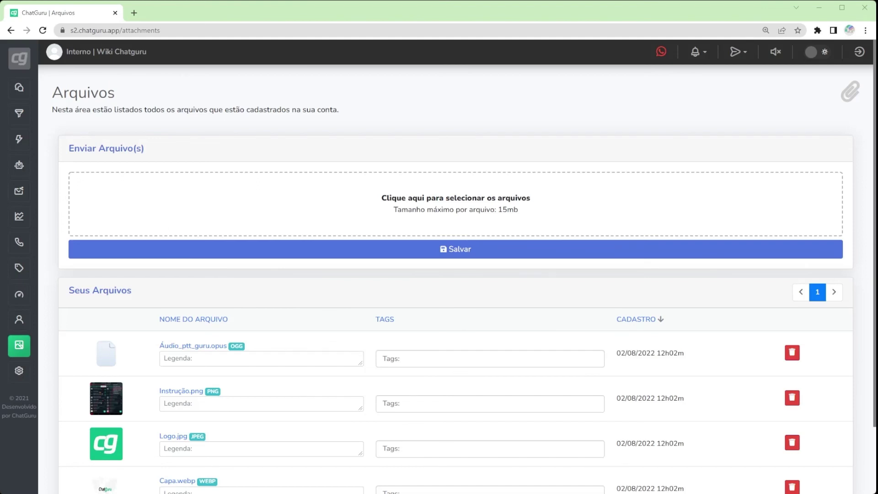
drag(850, 323, 465, 214)
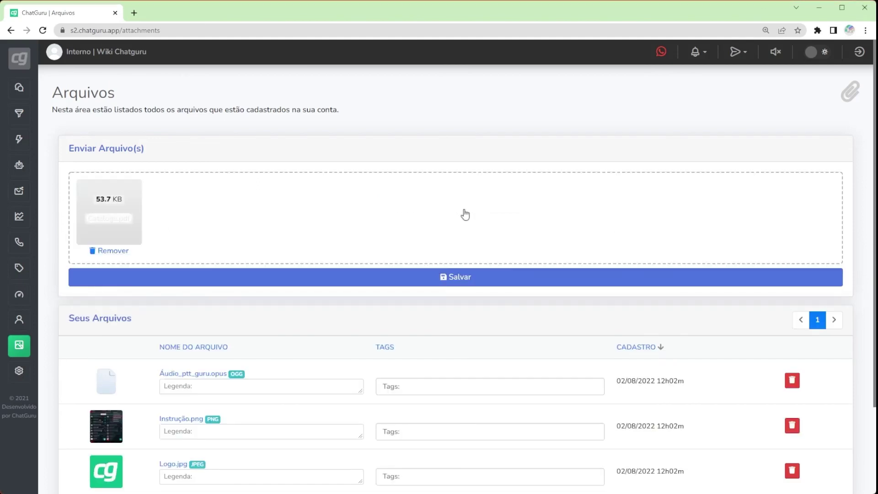
click(456, 281)
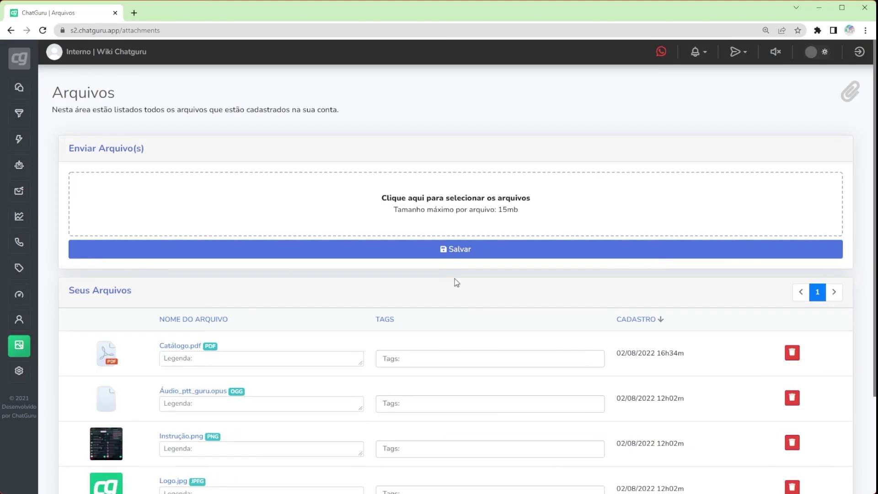
Add the tags "vendas" and "pdf" to the Catálogo.pdf file.
scroll(456, 282, down, 3)
click(412, 261)
text(ven)
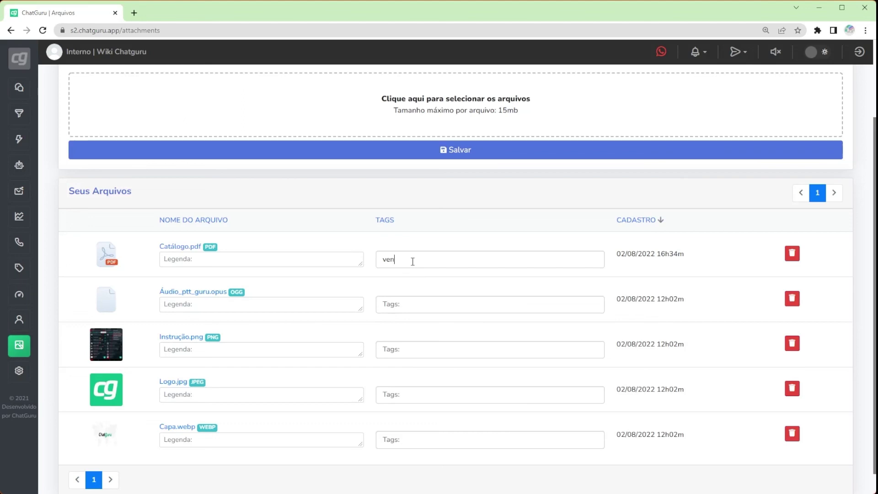
text(das)
key(Return)
text(p)
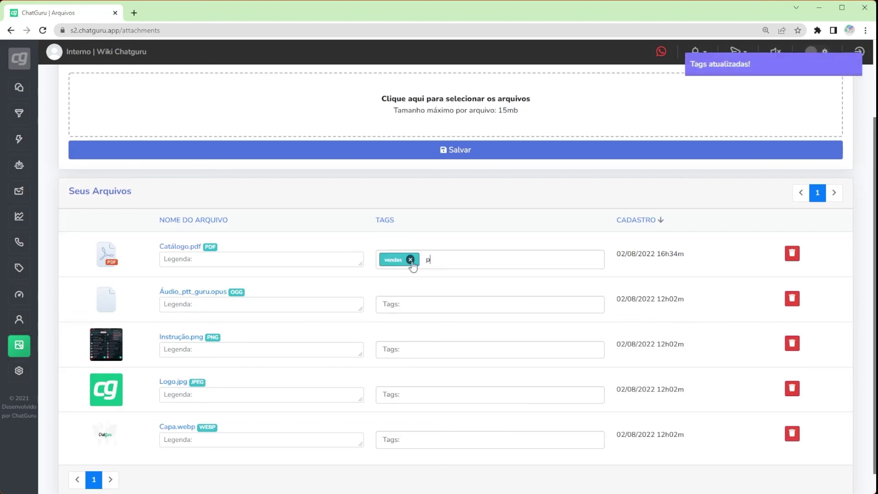
text(df)
key(Return)
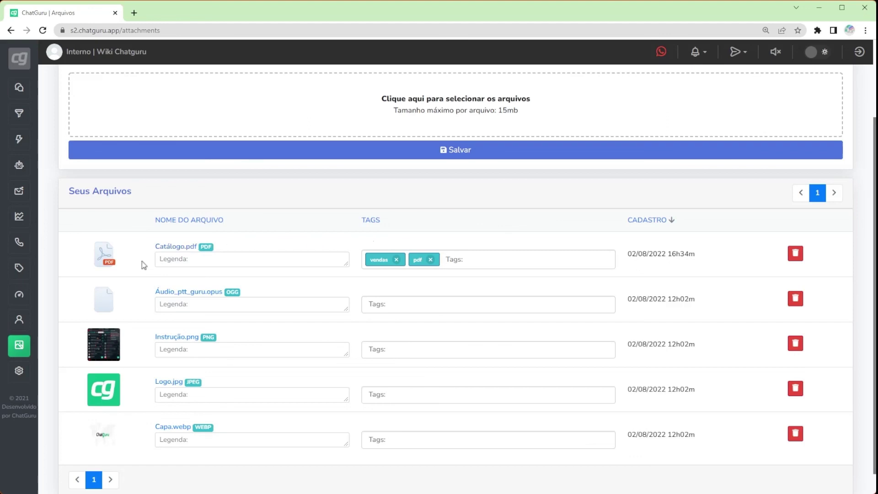
Examine the account information, modules and chat settings in Configurações.
mouse_move(25, 359)
click(26, 374)
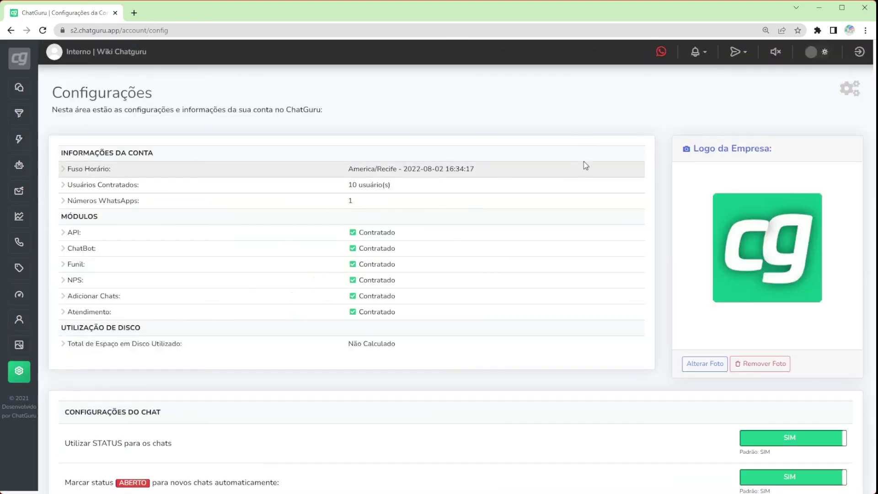
scroll(657, 122, down, 2)
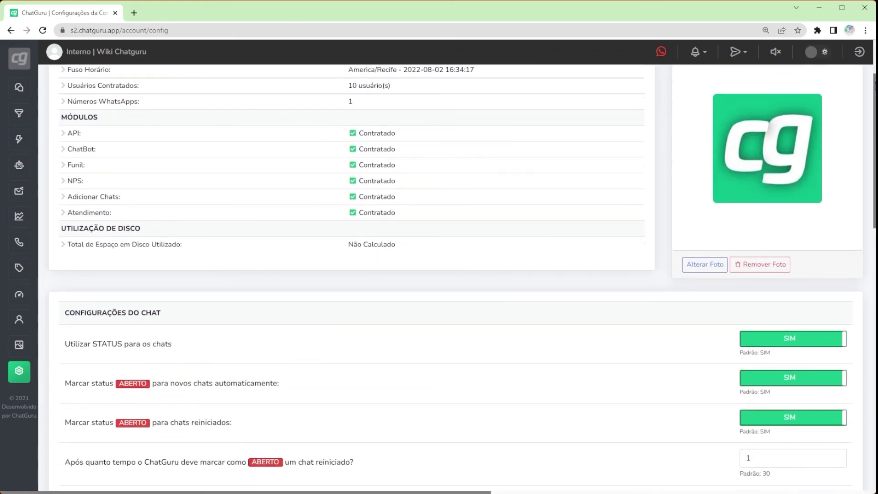
scroll(457, 277, down, 6)
scroll(862, 359, down, 10)
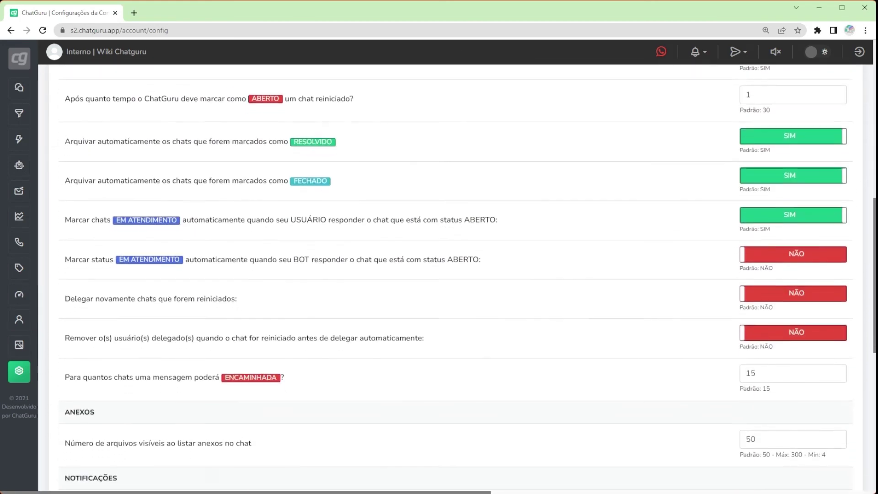